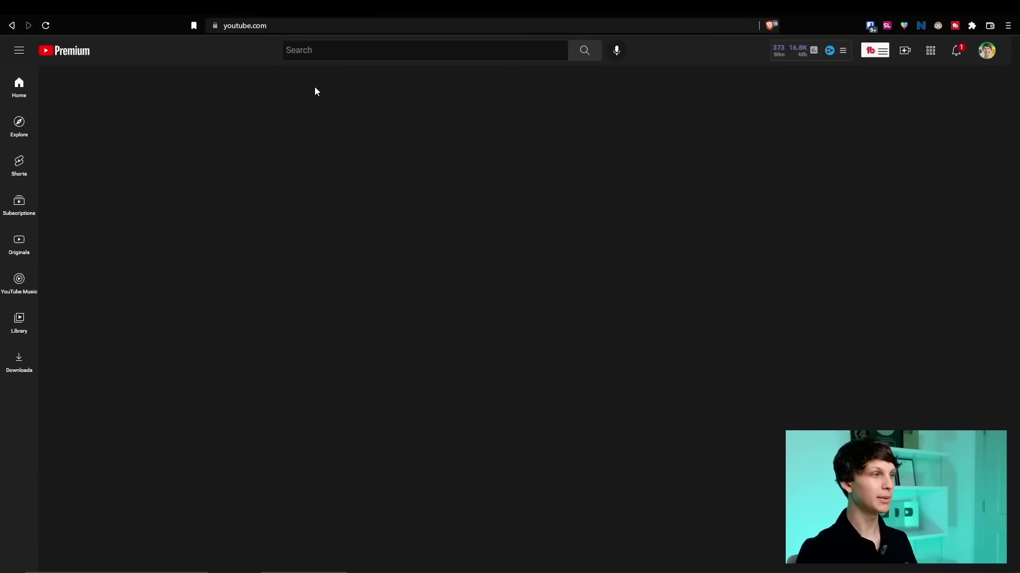
Place the cursor in the YouTube home page search box
left_click(317, 47)
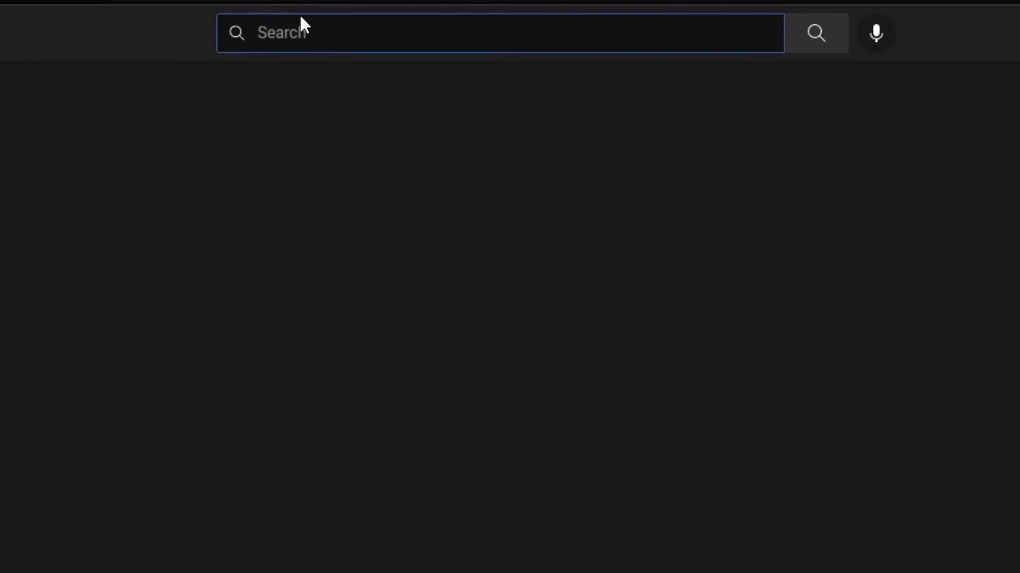
Type 'cryptocurrency' into YouTube search, delete the stray characters, and review the autocomplete suggestions
type("c")
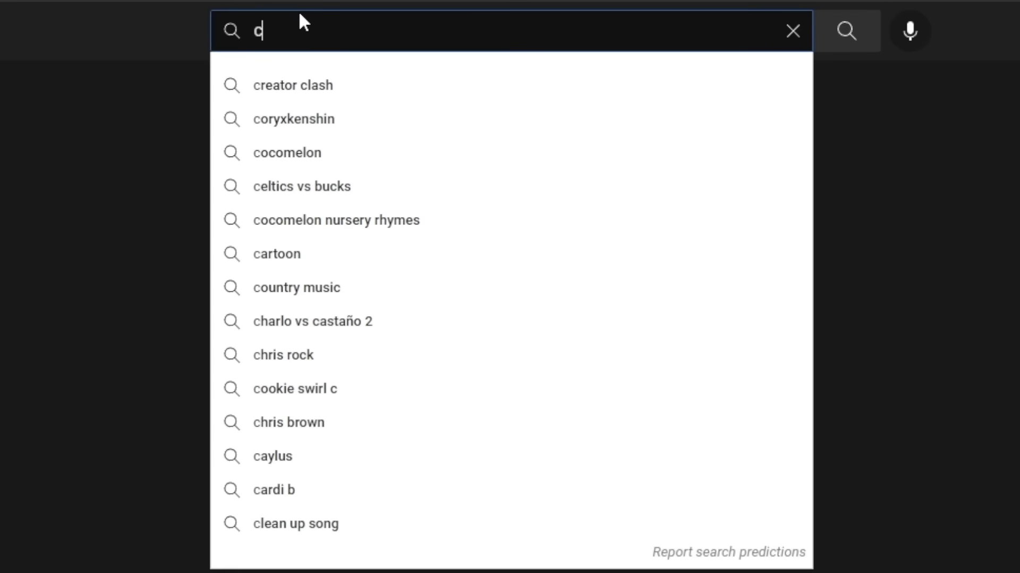
type("rypto")
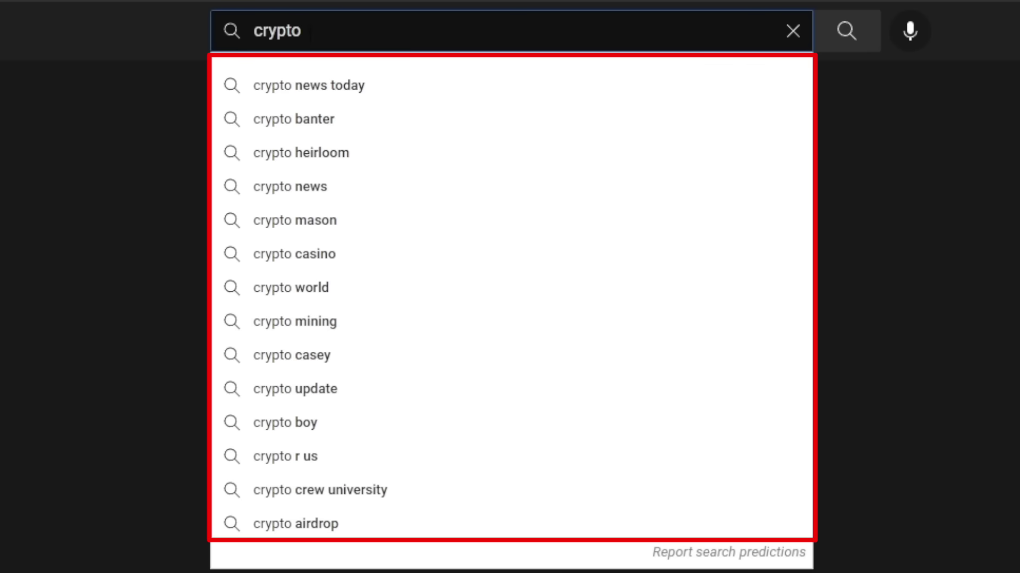
type("currency")
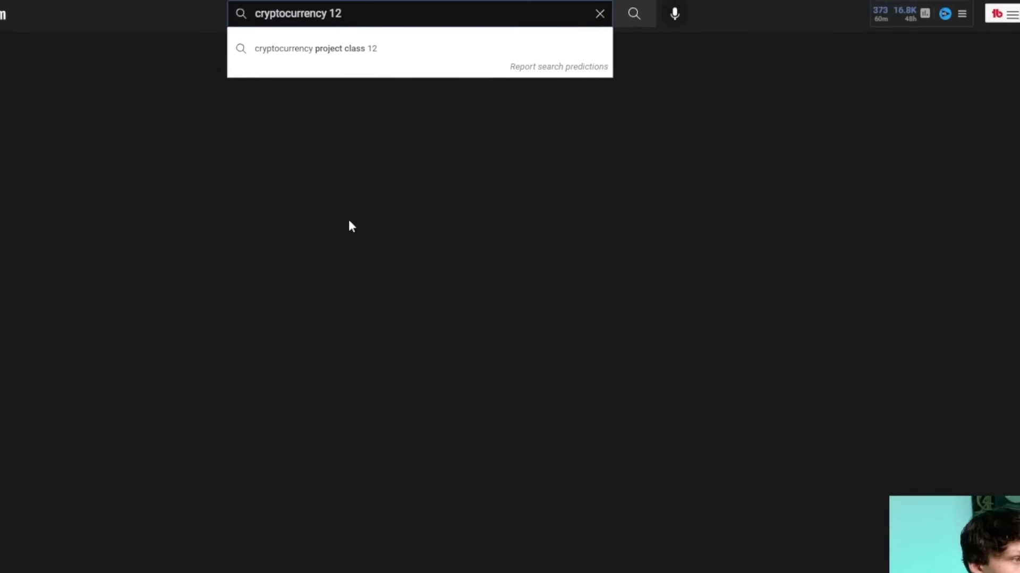
key("BackSpace")
key("BackSpace")
key("BackSpace")
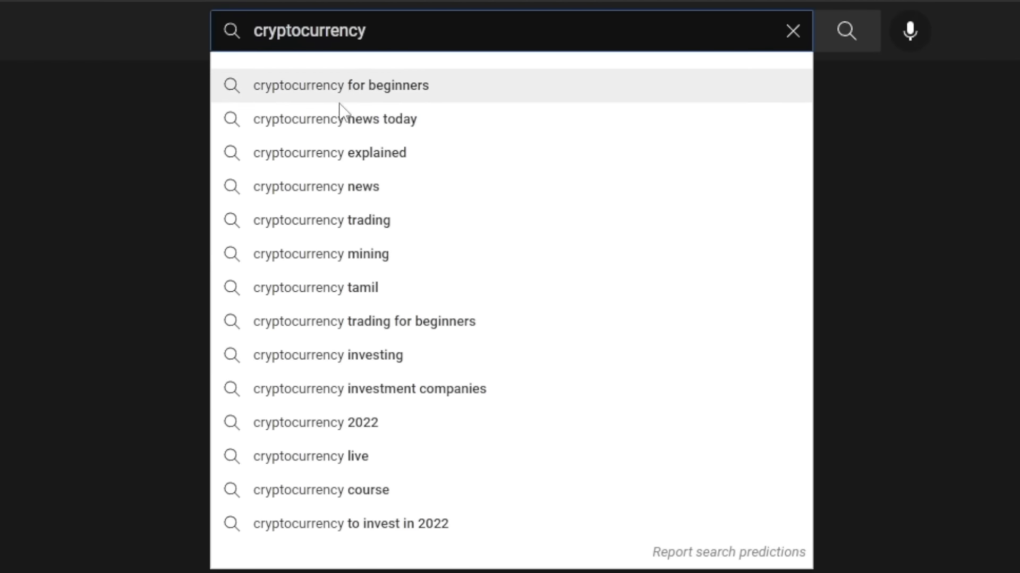
Search YouTube for 'cryptocurrency explained' and scan the results beside vidIQ's score of 44
left_click(337, 154)
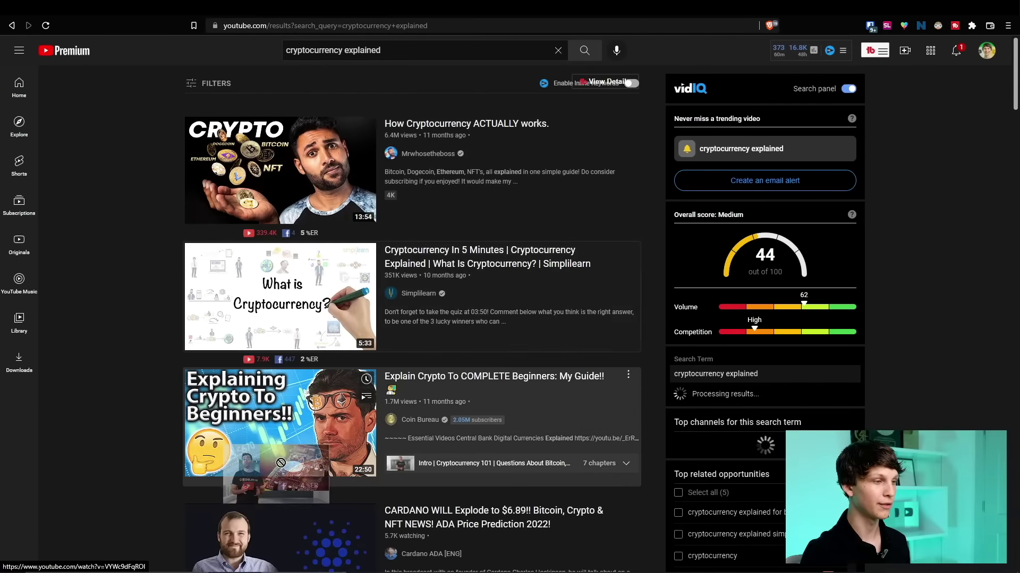
scroll(162, 397, "down", 5)
scroll(180, 381, "up", 5)
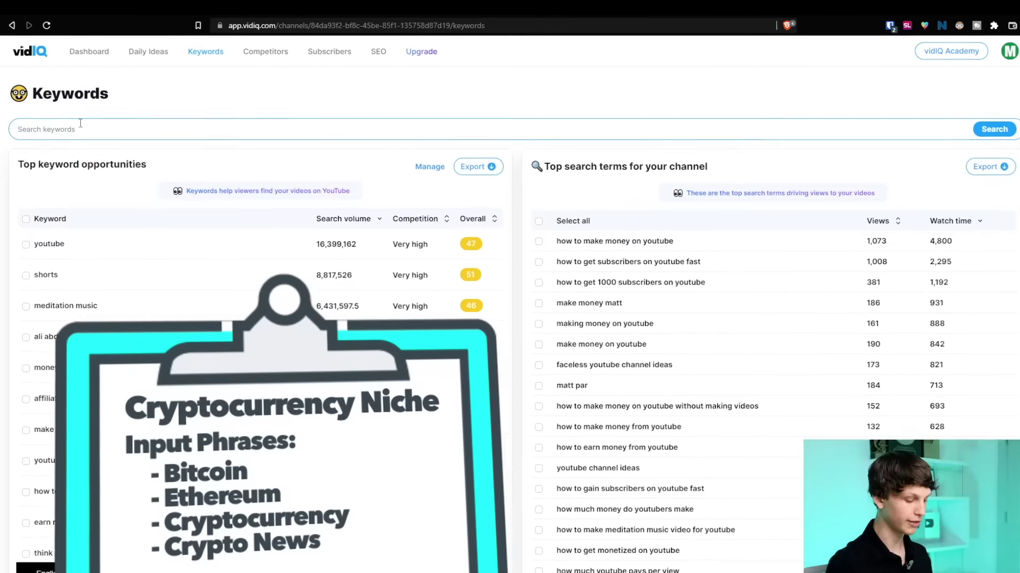
Look up 'cryptocurrency' in vidIQ Keywords, browse its related keywords, then return to the overview
type("cryptocu")
type("rre")
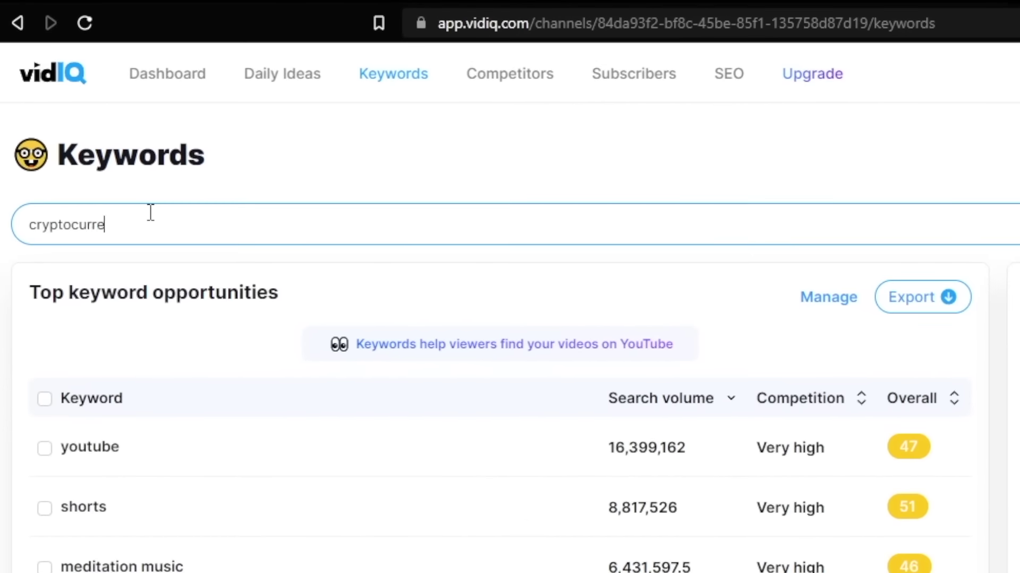
type("ncy")
key("Return")
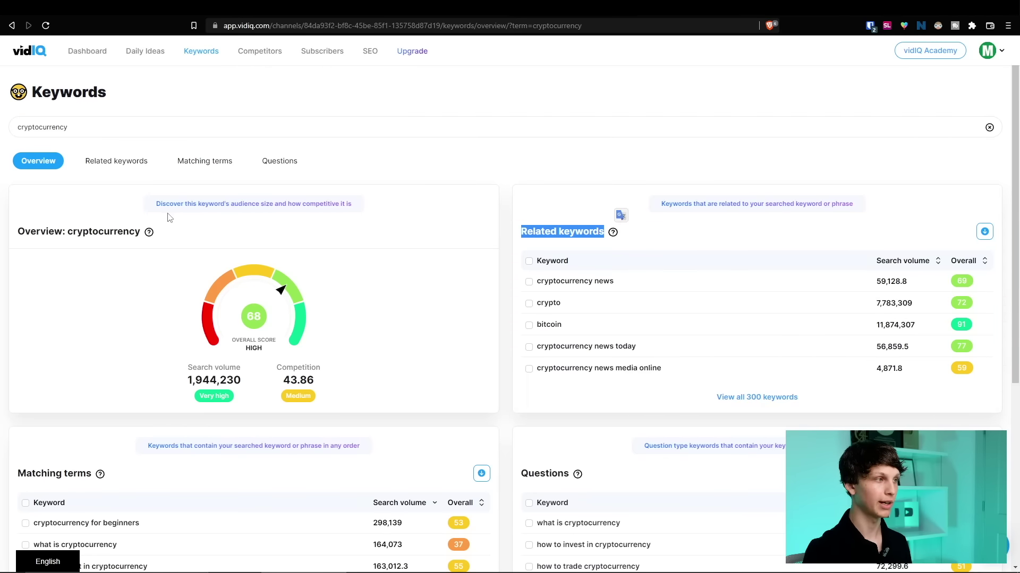
left_click(114, 161)
scroll(291, 249, "down", 20)
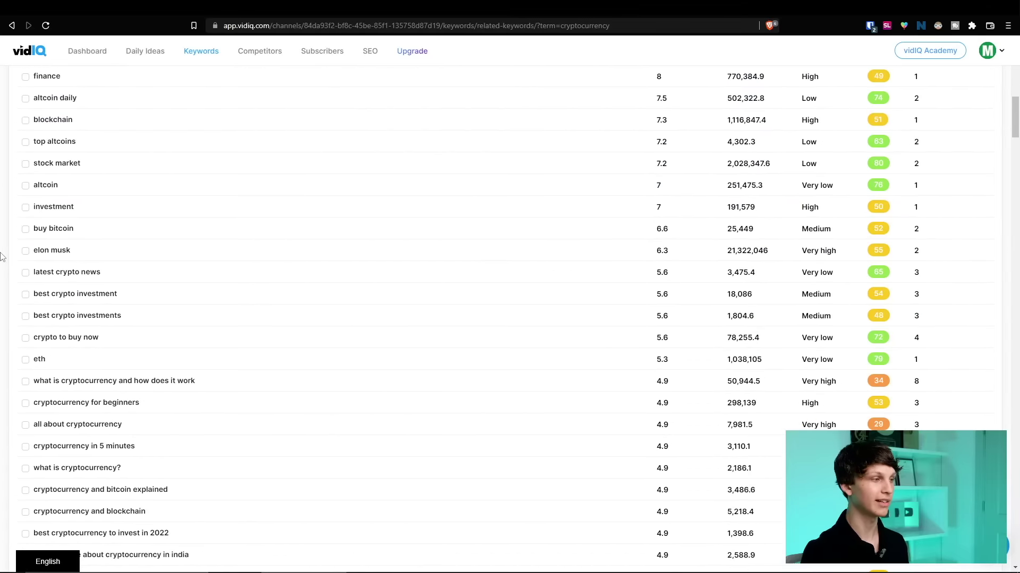
scroll(32, 441, "down", 20)
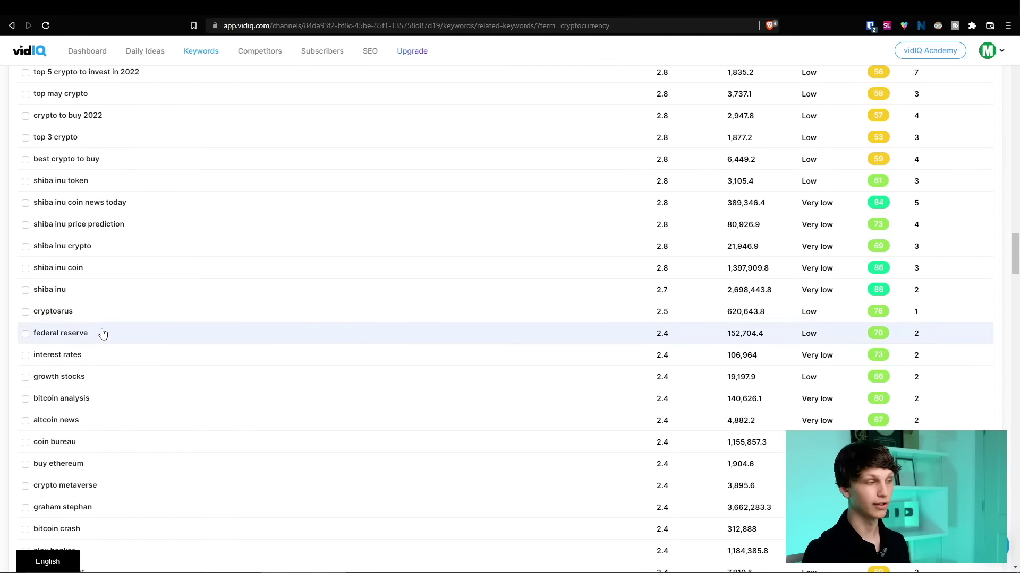
scroll(2, 487, "up", 20)
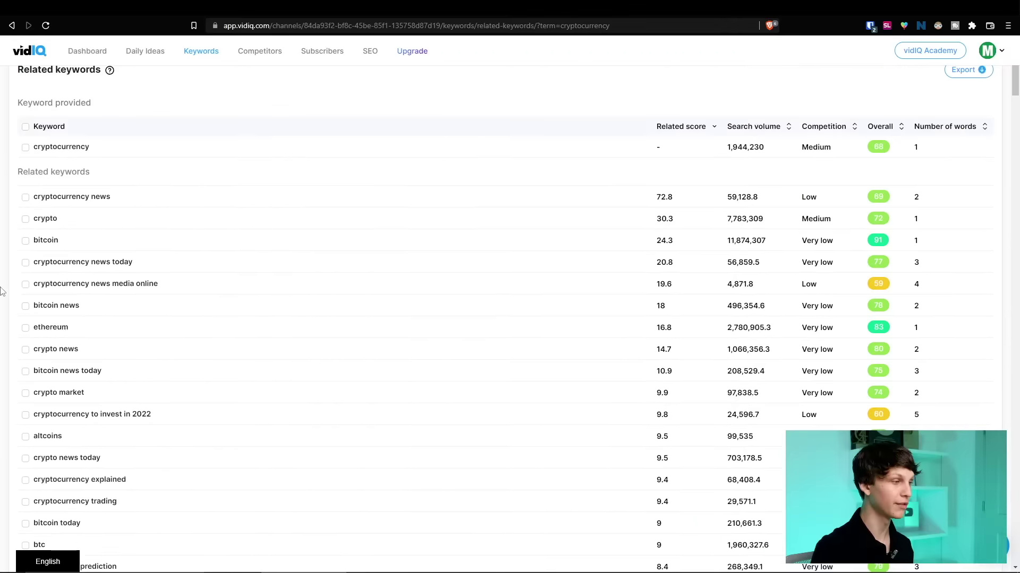
scroll(2, 449, "up", 3)
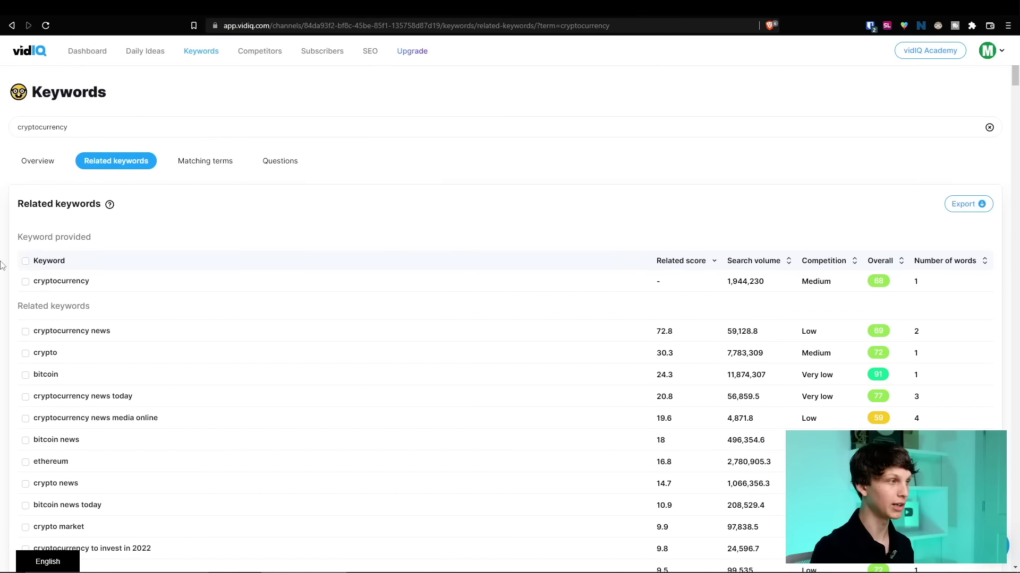
left_click(42, 162)
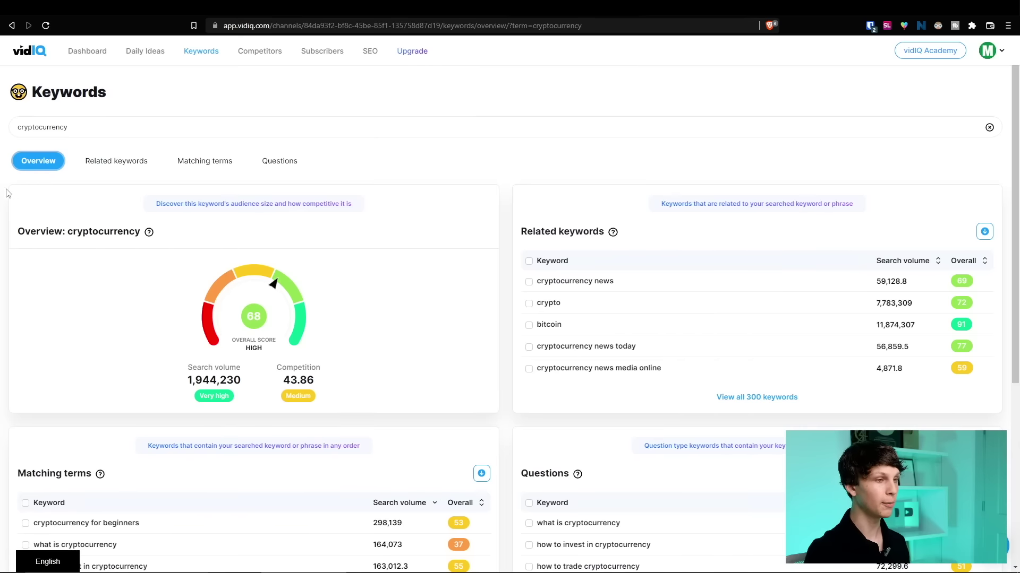
Sort cryptocurrency's related keywords by Overall score in ascending order
scroll(11, 207, "down", 4)
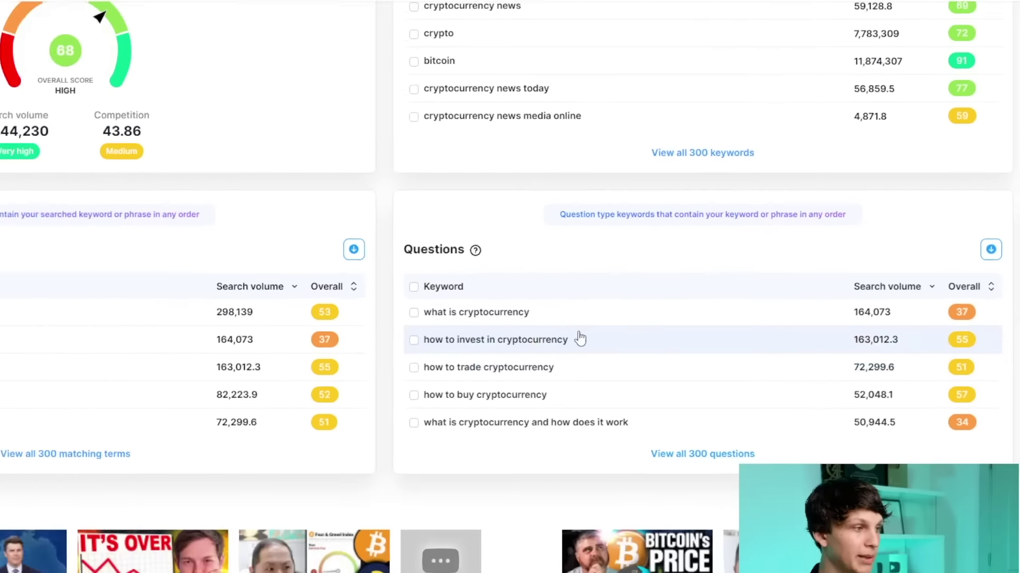
scroll(157, 361, "up", 4)
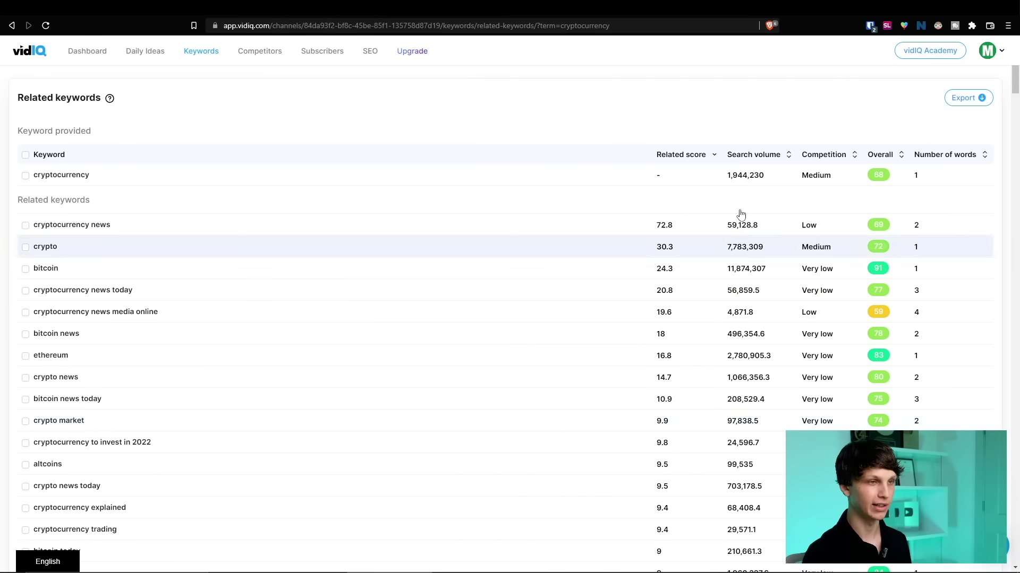
mouse_move(813, 178)
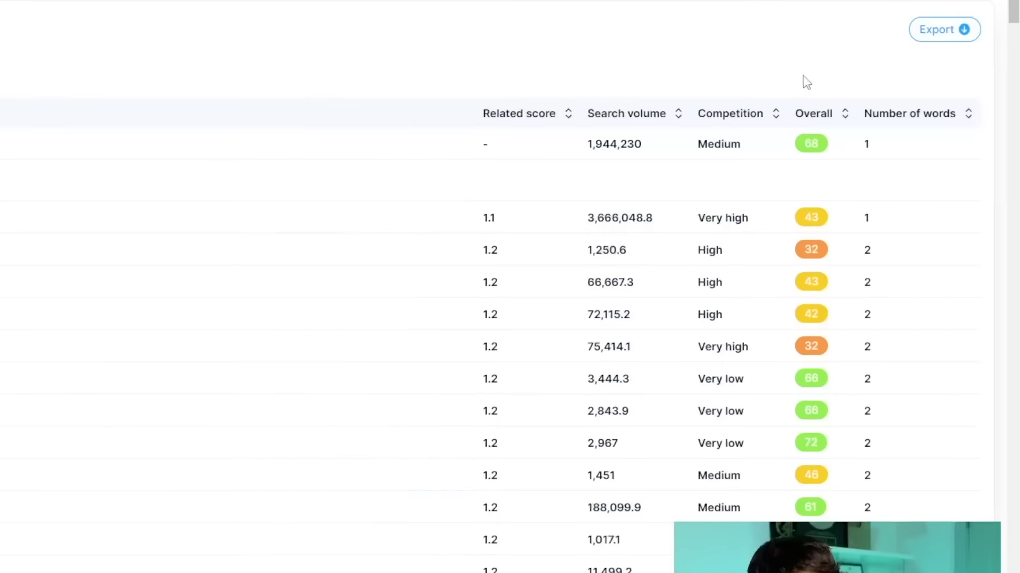
left_click(719, 64)
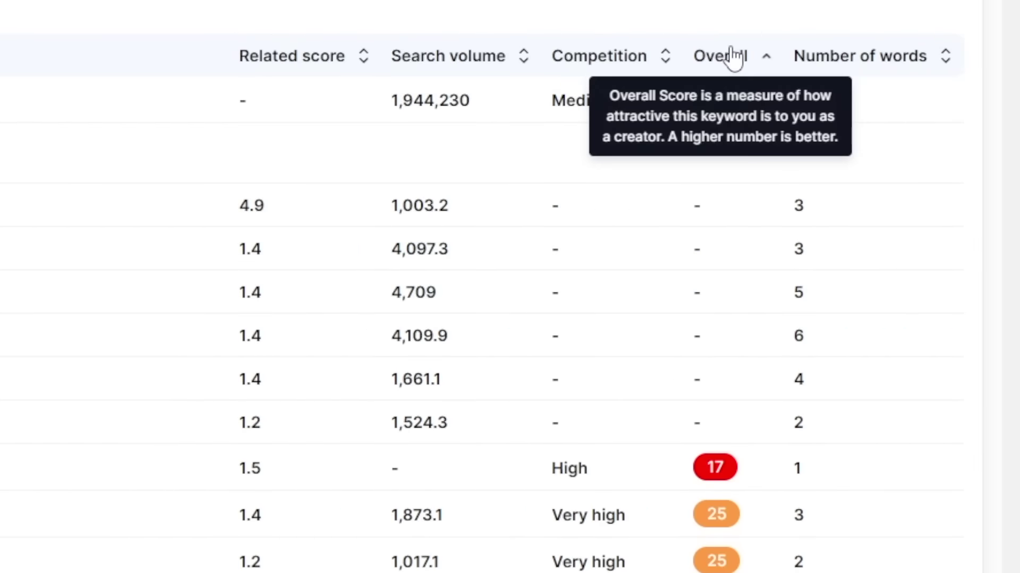
Re-sort related keywords highest Overall first and open the bitcoin keyword's overview
left_click(748, 53)
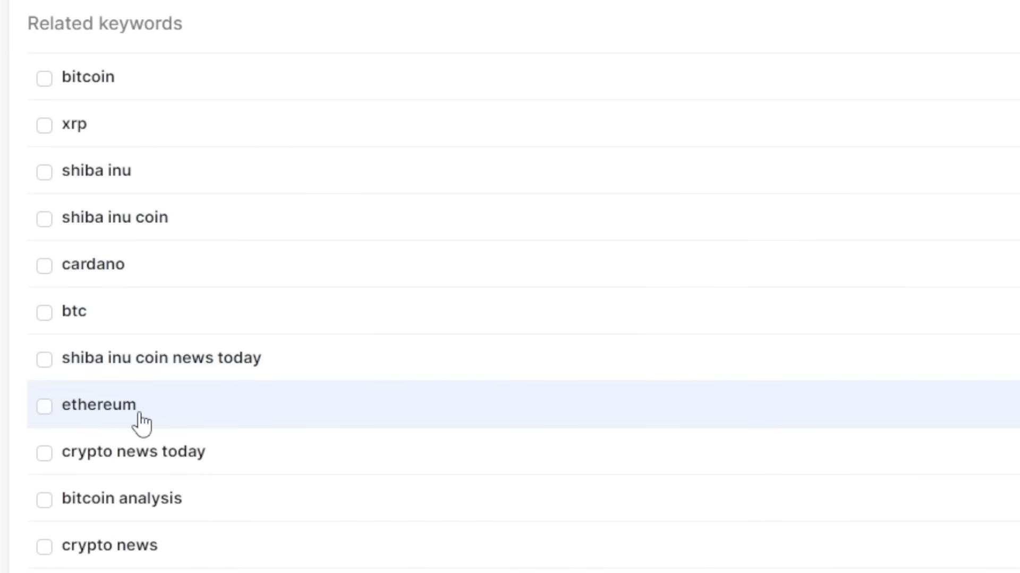
left_click(108, 93)
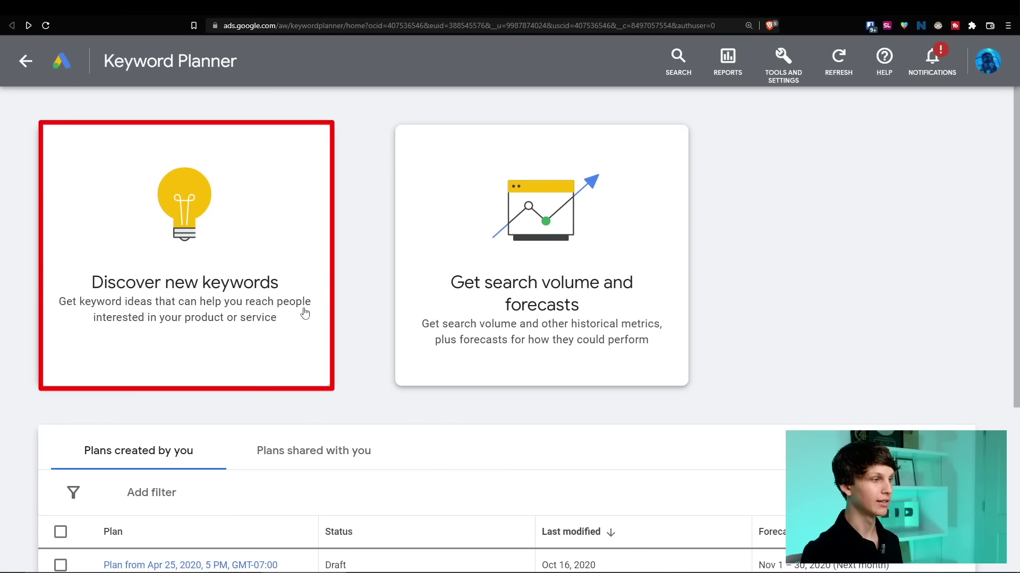
Start Keyword Planner's Discover new keywords tool
left_click(218, 337)
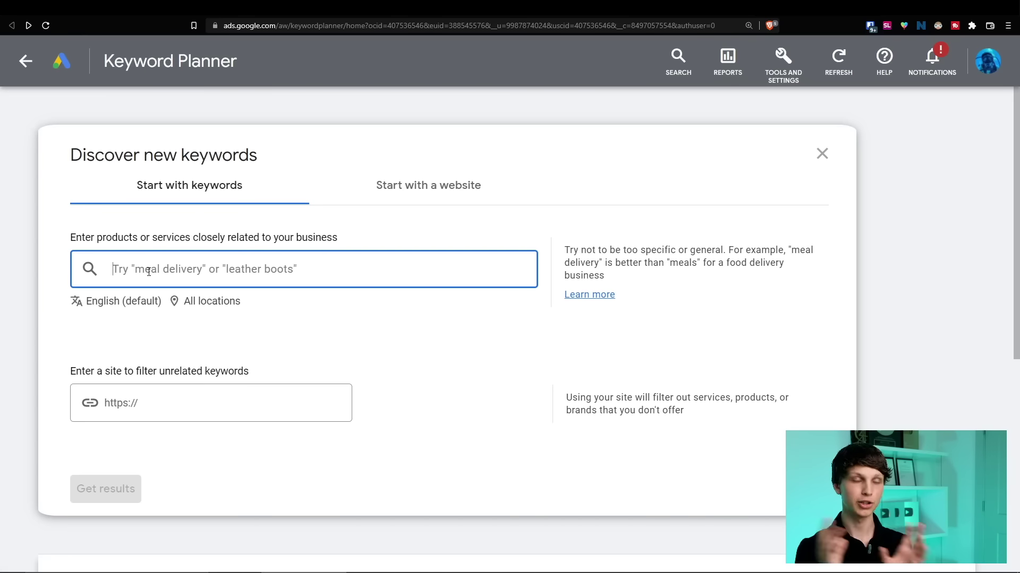
Enter seed keywords cryptocurrency, crypto, bitcoin and ethereum, keeping location at All locations
type("cryptocurrency")
key("Return")
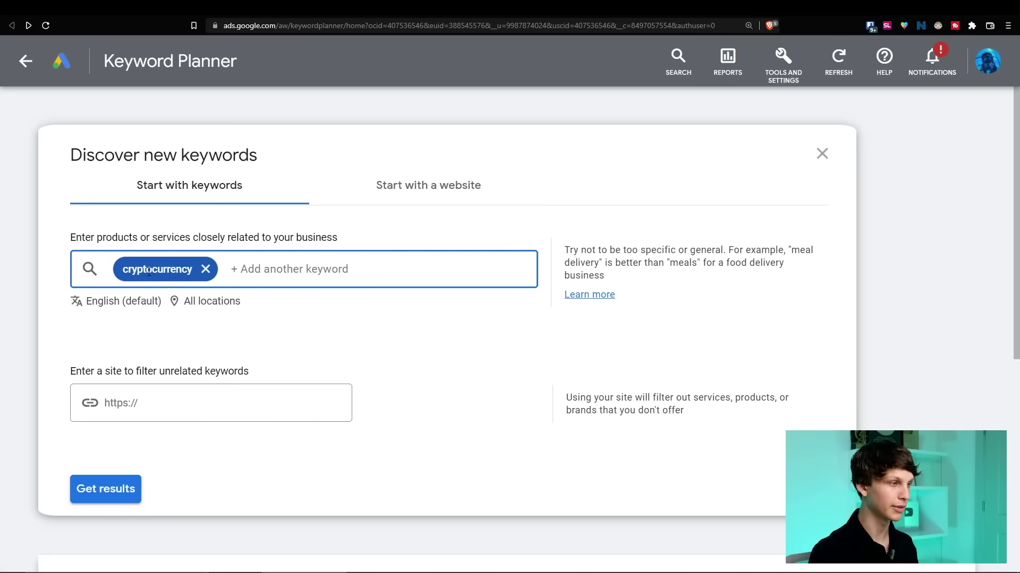
type("crypto")
key("Return")
type("bitcoin")
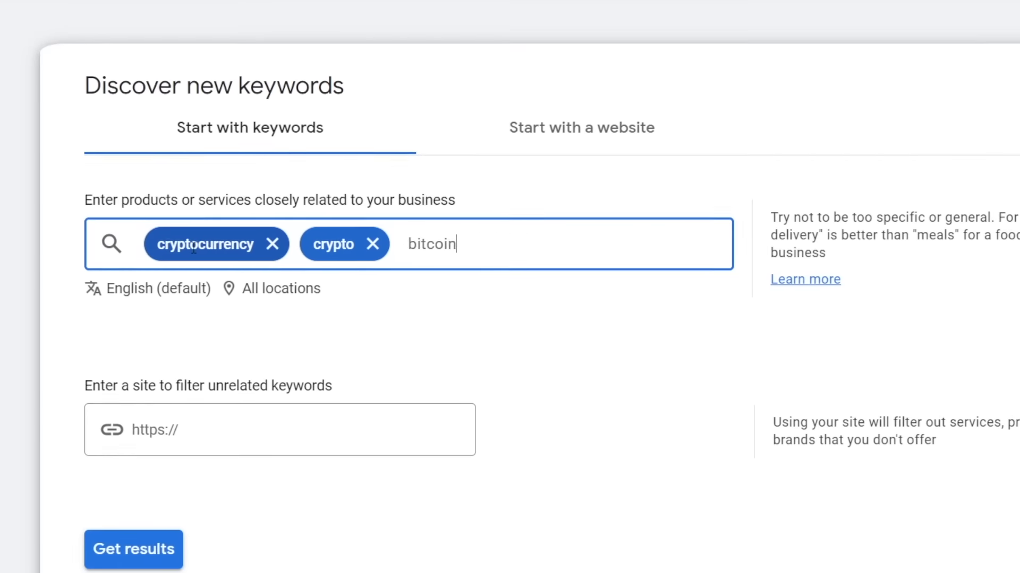
key("Return")
type("ethereum")
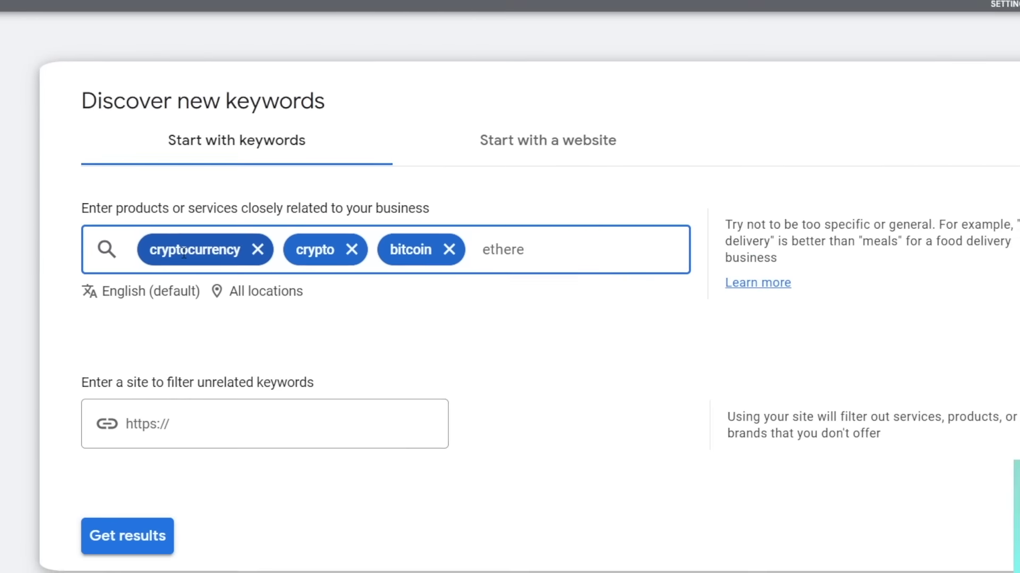
key("Return")
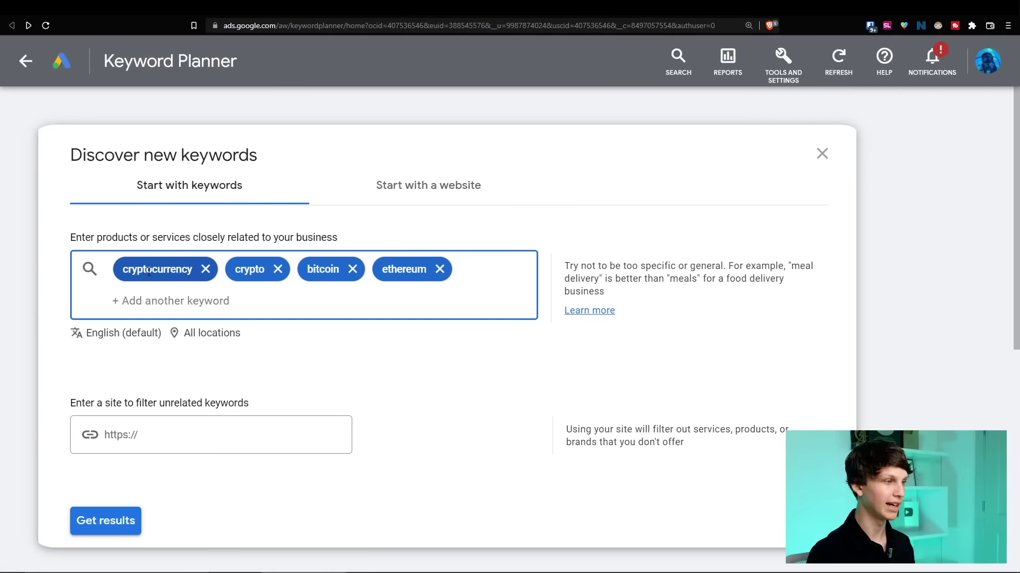
left_click(191, 333)
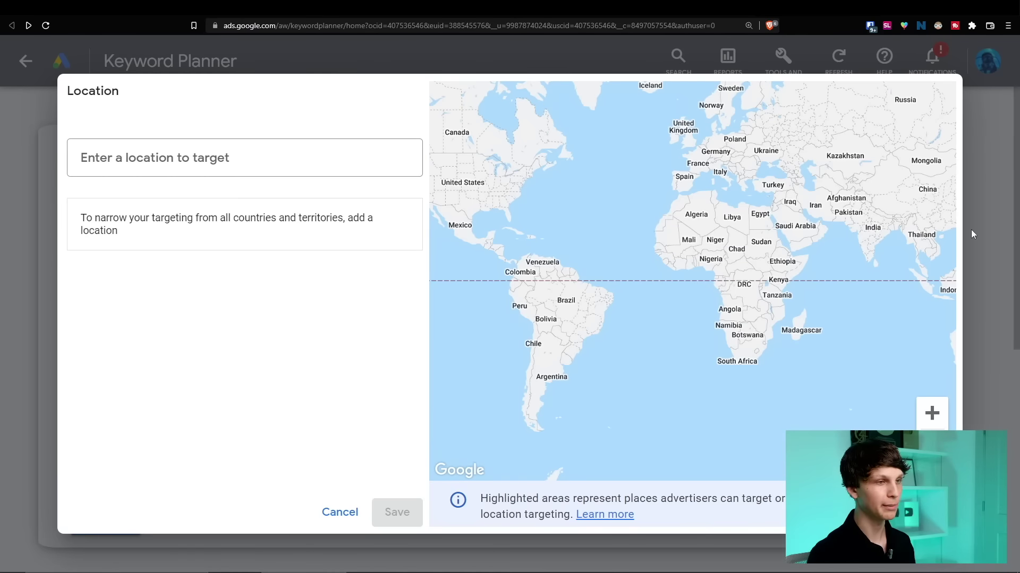
left_click(320, 514)
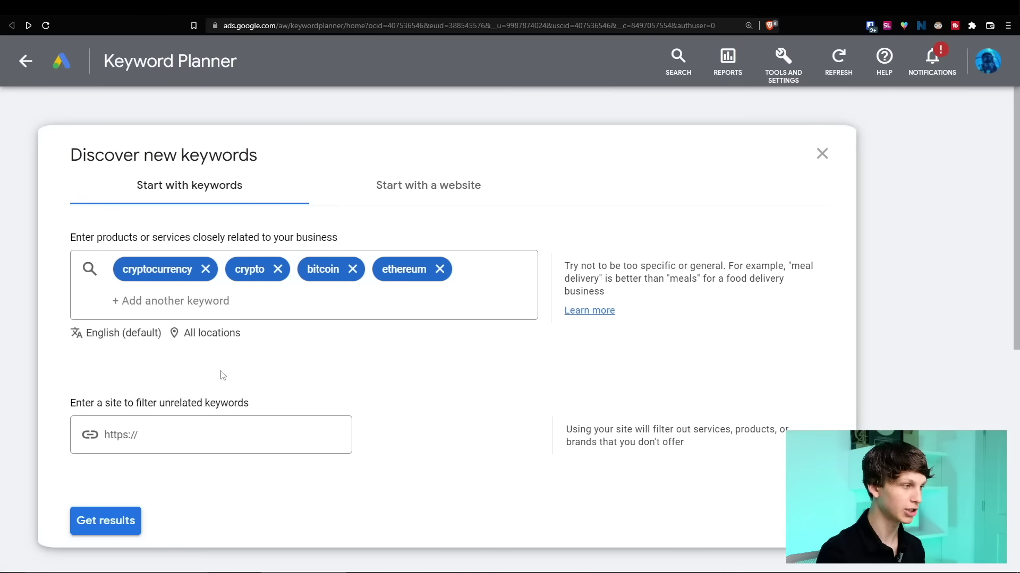
Generate the 1,494 keyword ideas for the four crypto seed keywords
left_click(103, 519)
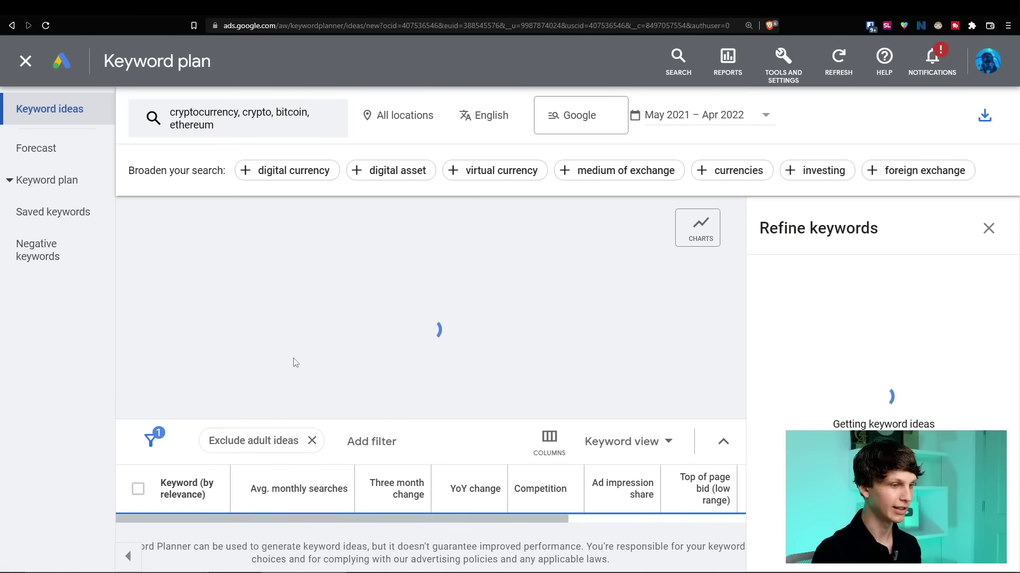
scroll(266, 345, "down", 3)
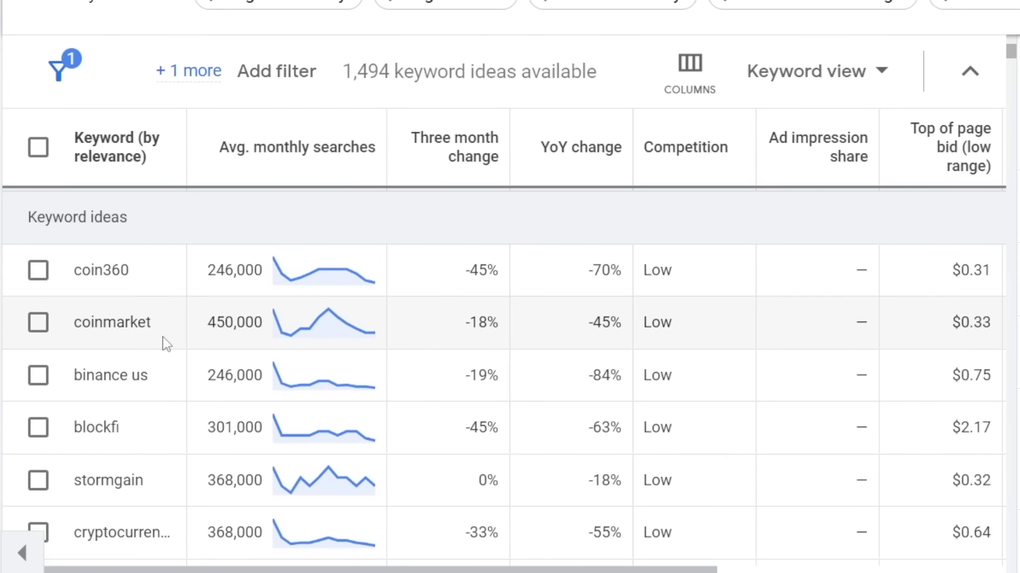
scroll(163, 337, "up", 5)
scroll(147, 318, "down", 3)
scroll(212, 321, "up", 2)
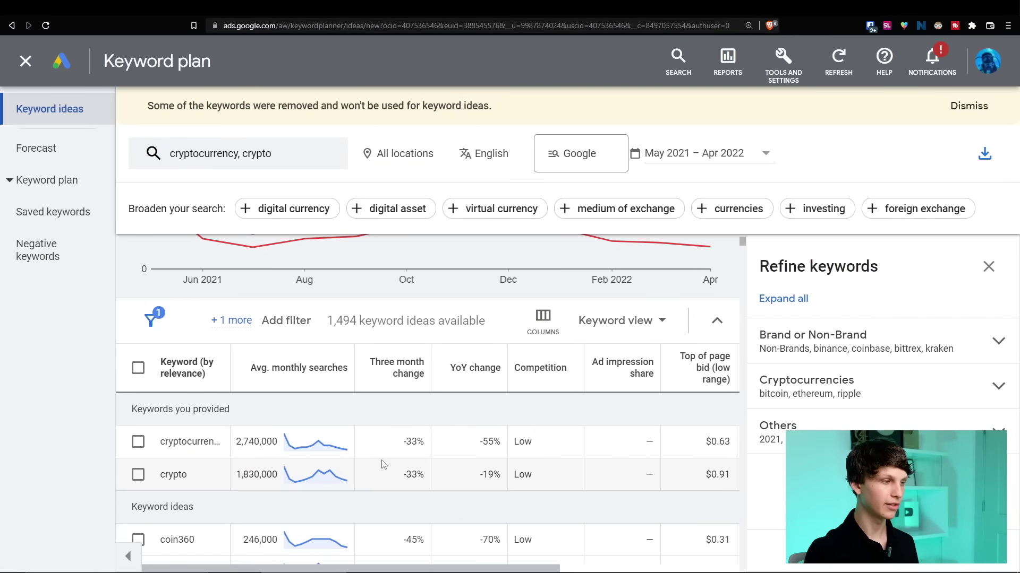
Sort ideas by Avg. monthly searches, review low-competition rows, then start a 'crypto' Ubersuggest search
left_click(267, 378)
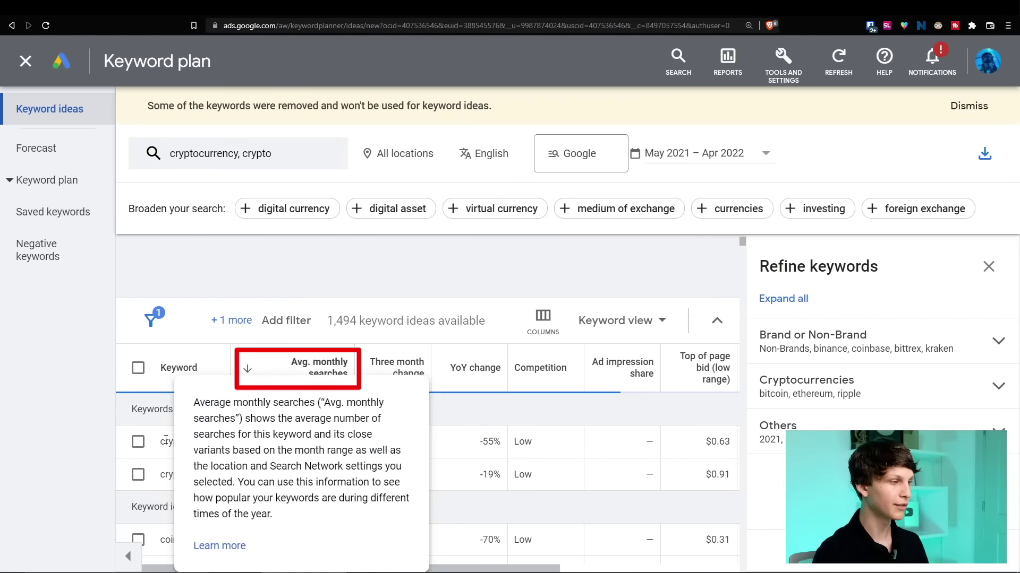
scroll(271, 365, "down", 3)
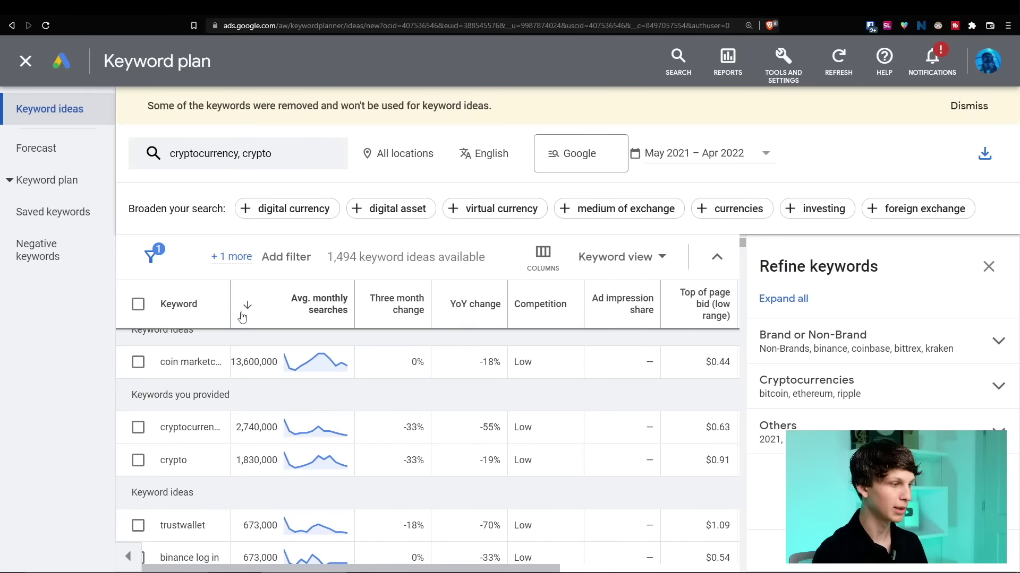
scroll(270, 366, "down", 3)
scroll(271, 365, "up", 3)
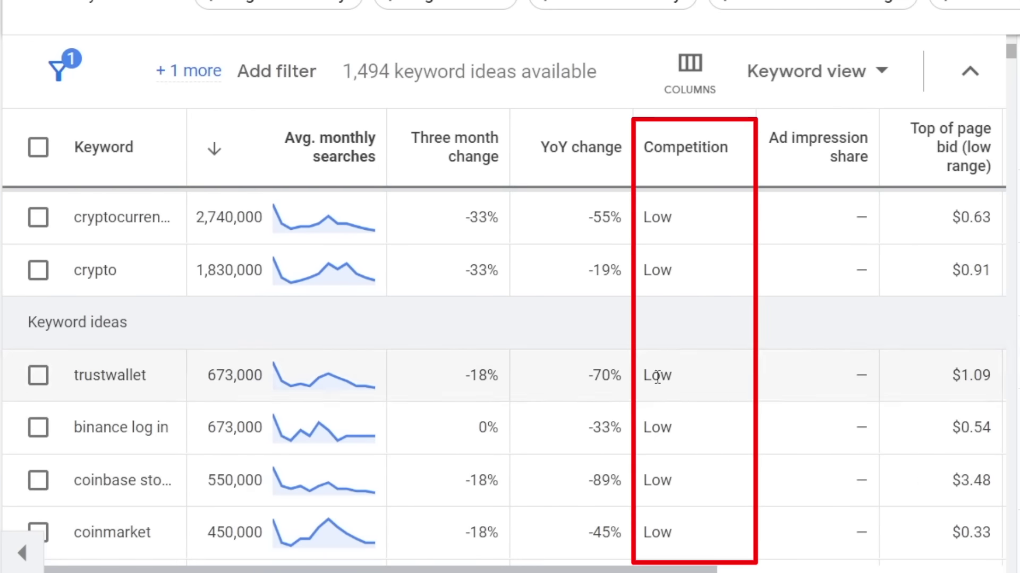
scroll(656, 387, "down", 5)
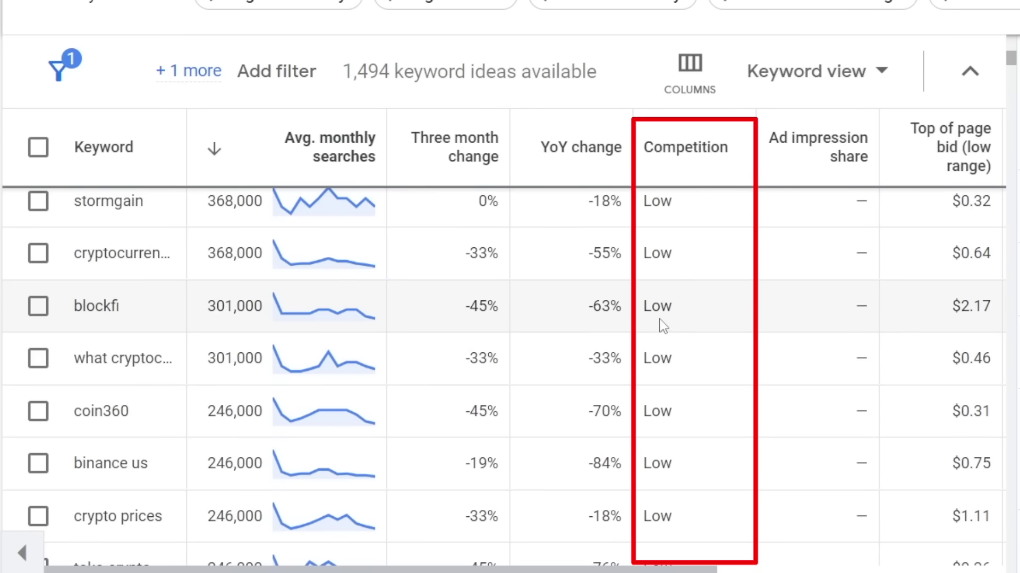
left_click_drag(651, 291, 684, 463)
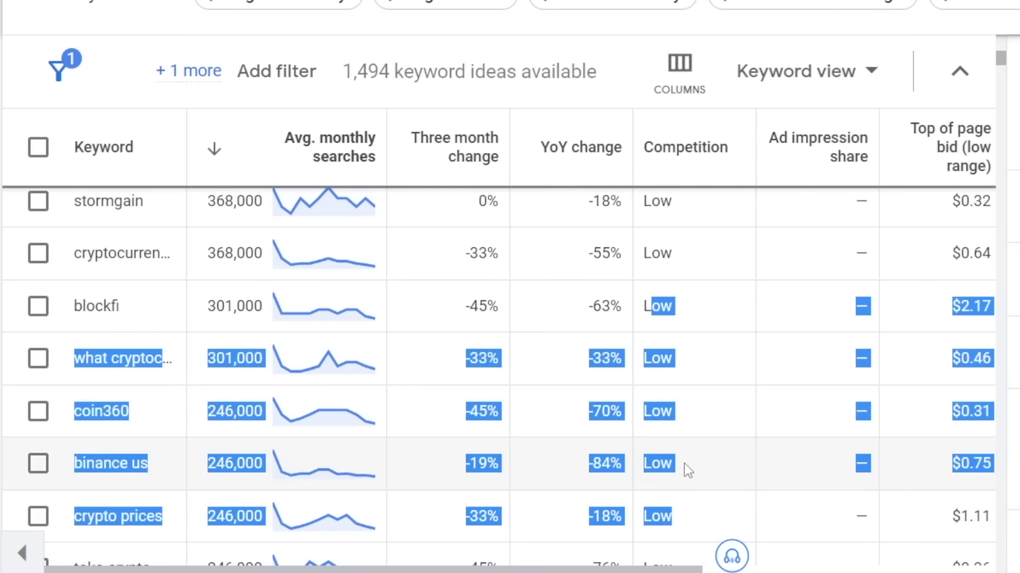
left_click(684, 463)
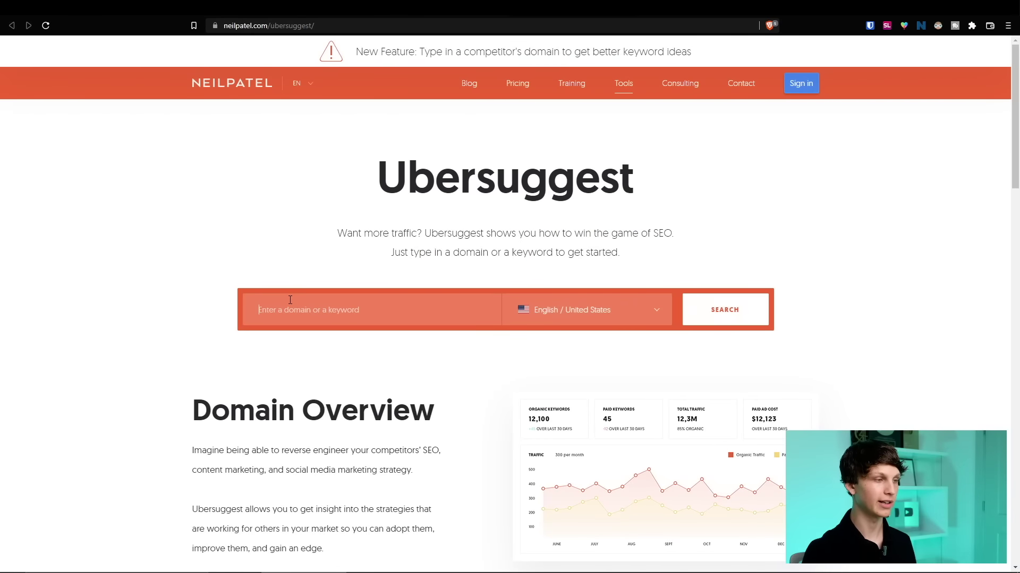
left_click(290, 300)
type("crypto")
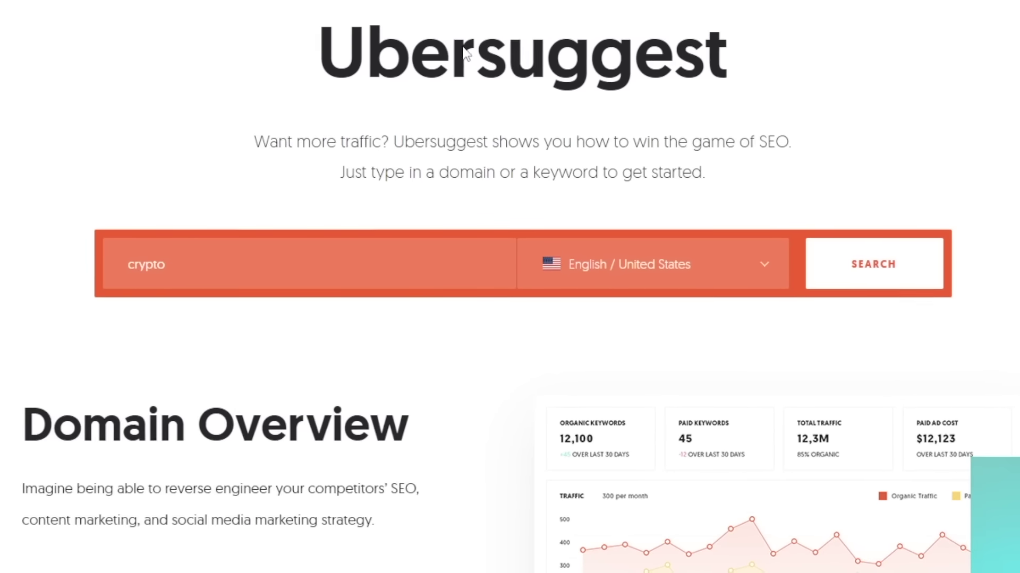
Run Ubersuggest's 'crypto' search and scroll to keyword ideas led by cryptocurrency (450,000 volume)
key("Return")
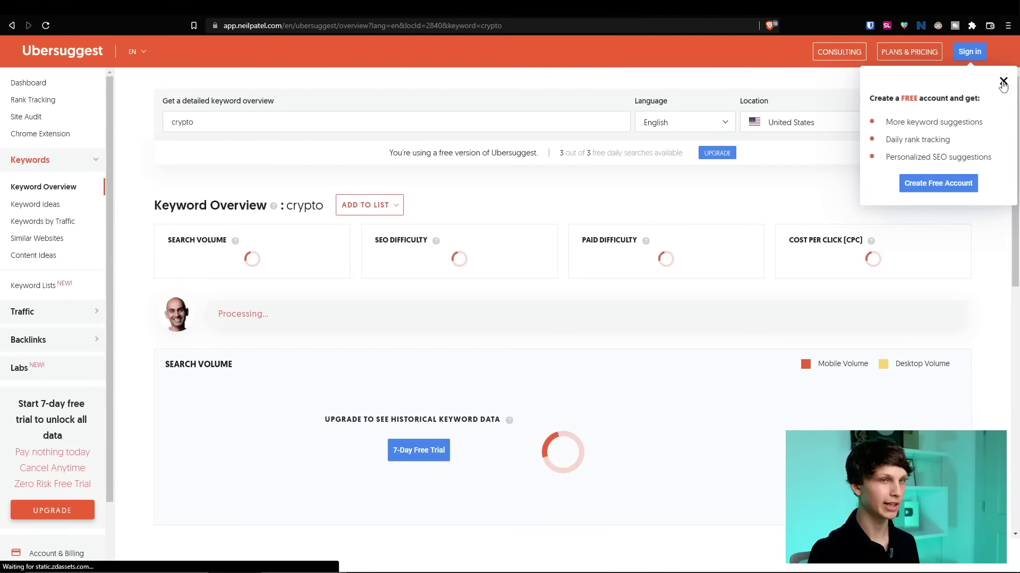
scroll(237, 241, "down", 2)
scroll(238, 241, "down", 6)
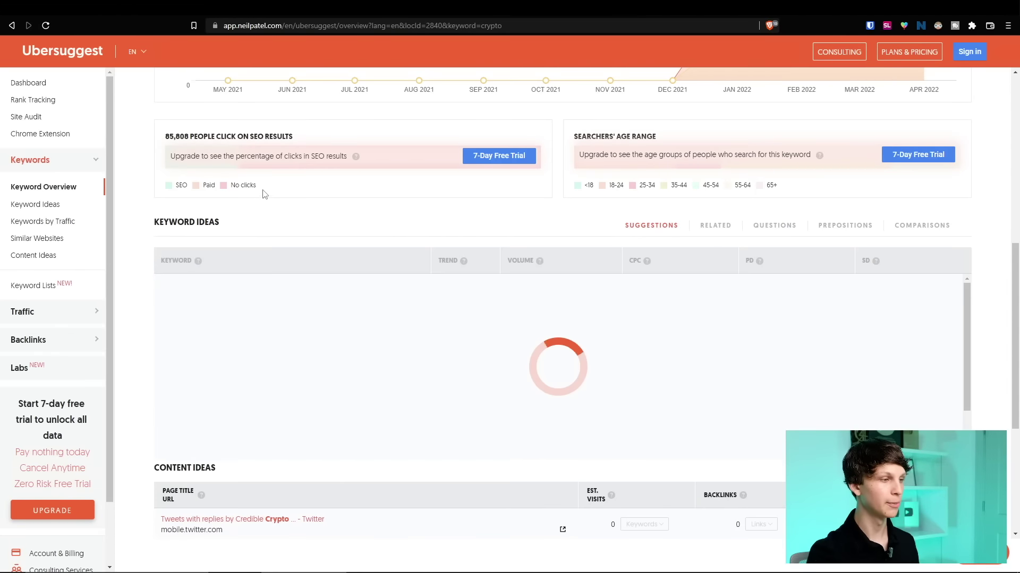
scroll(237, 241, "down", 2)
left_click_drag(154, 169, 232, 170)
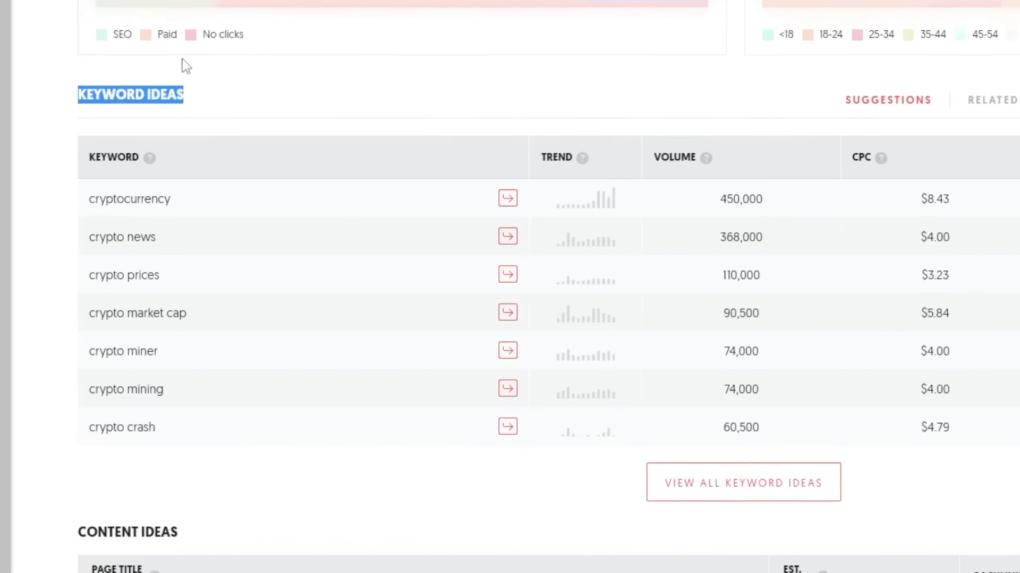